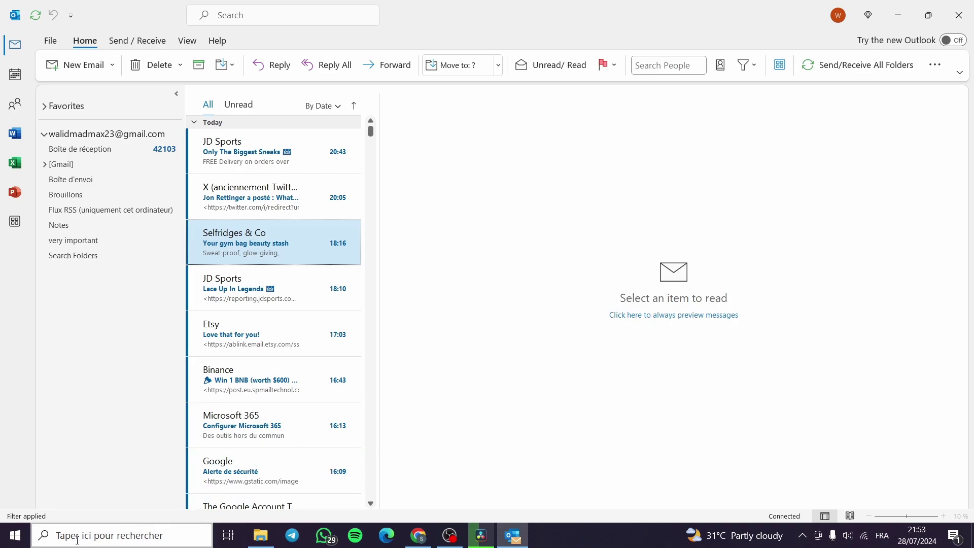
Step: Go to the Tasks to-do list and create a new, blank task
{"action": "left_click", "coordinate": [112, 535]}
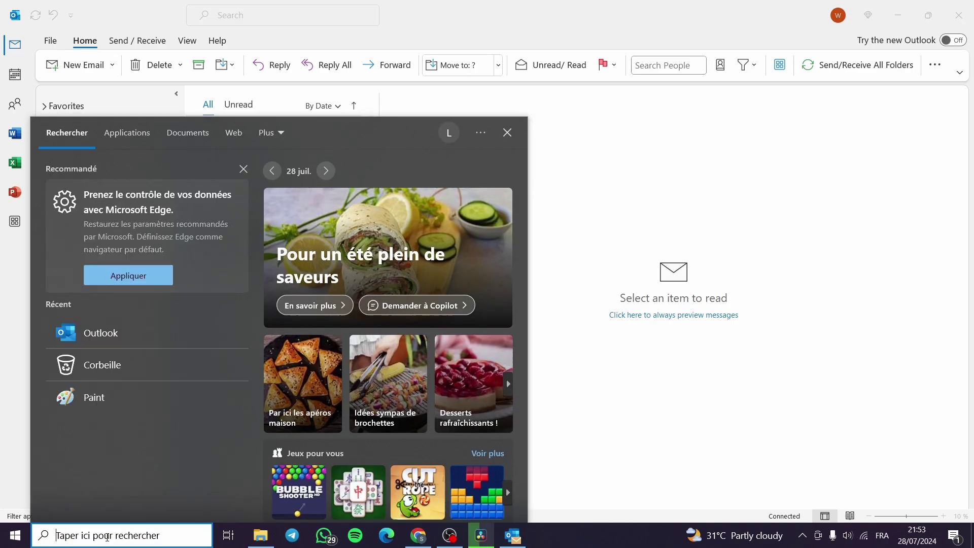
{"action": "type", "text": "outlook"}
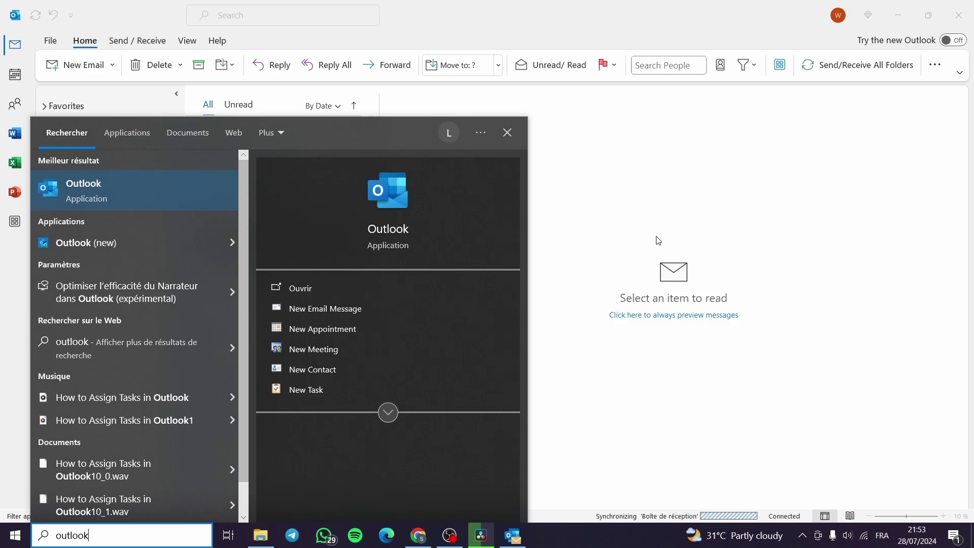
{"action": "left_click", "coordinate": [678, 221]}
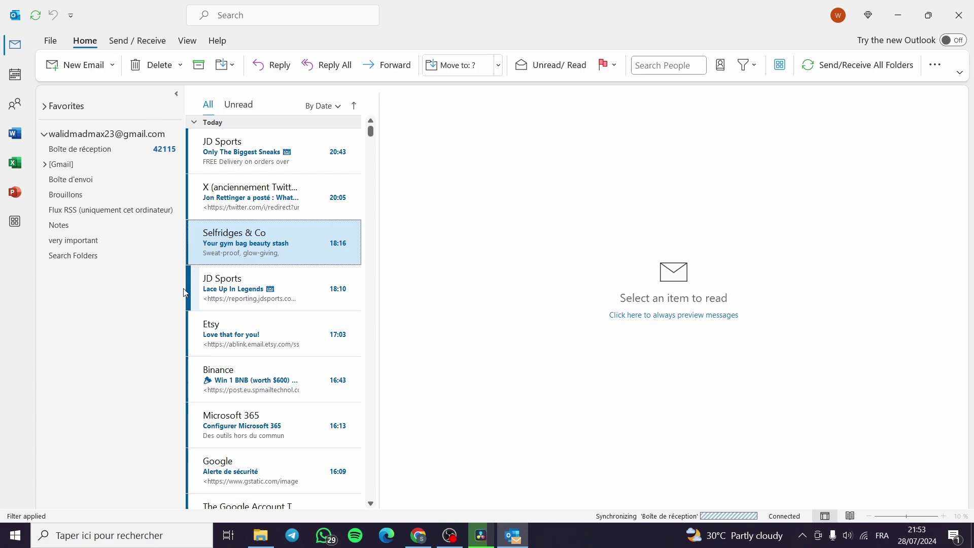
{"action": "left_click", "coordinate": [14, 222]}
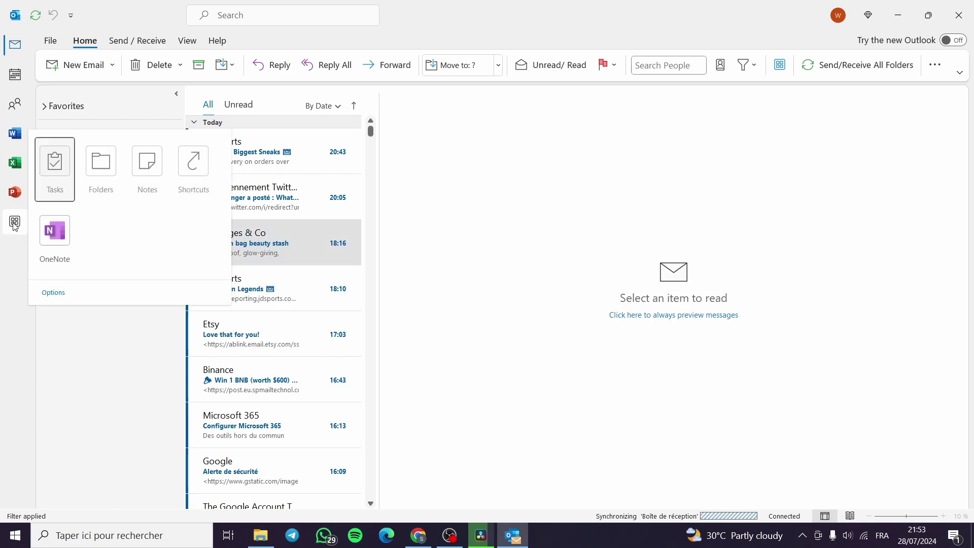
{"action": "left_click", "coordinate": [56, 167]}
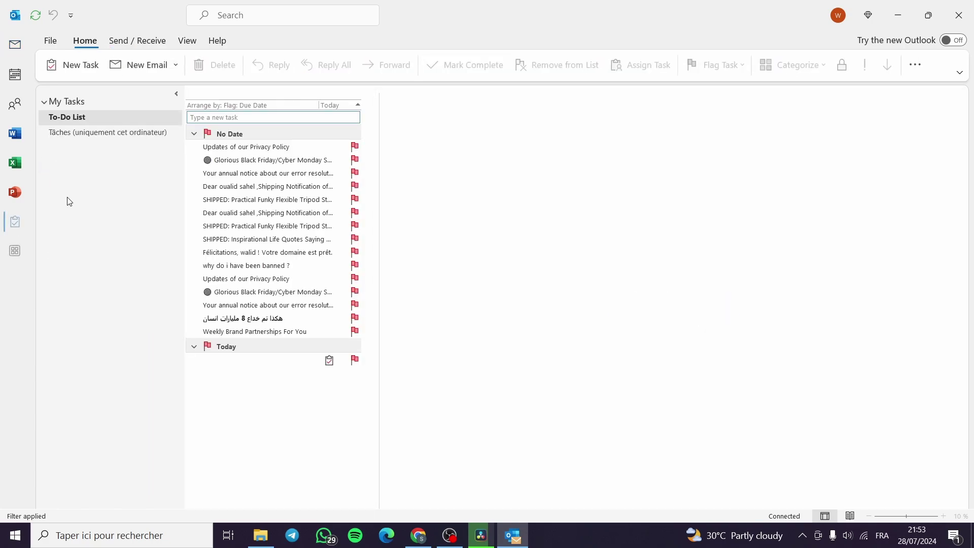
{"action": "left_click", "coordinate": [72, 69]}
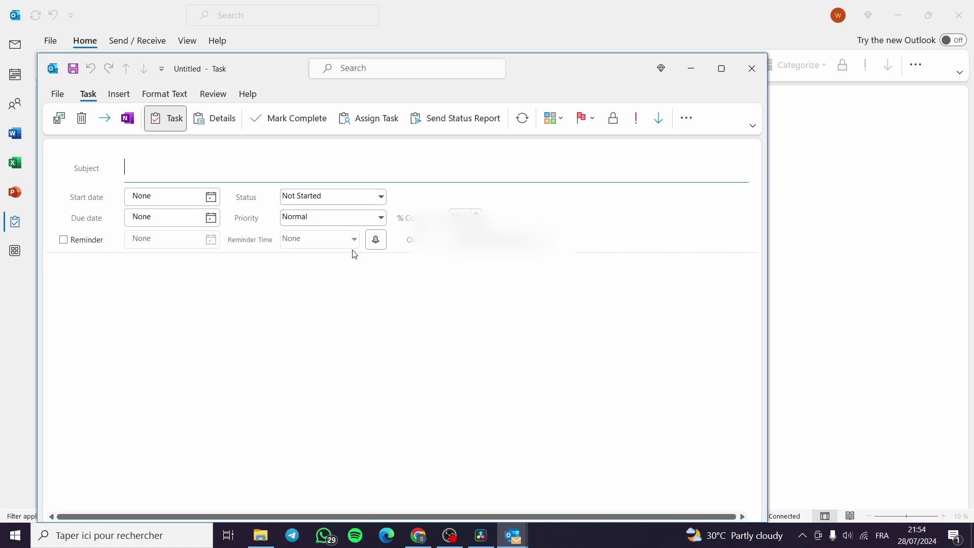
Step: Title the task 'Task to accomplish' with start date 28/07/2024
{"action": "left_click", "coordinate": [376, 240]}
{"action": "left_click", "coordinate": [511, 245]}
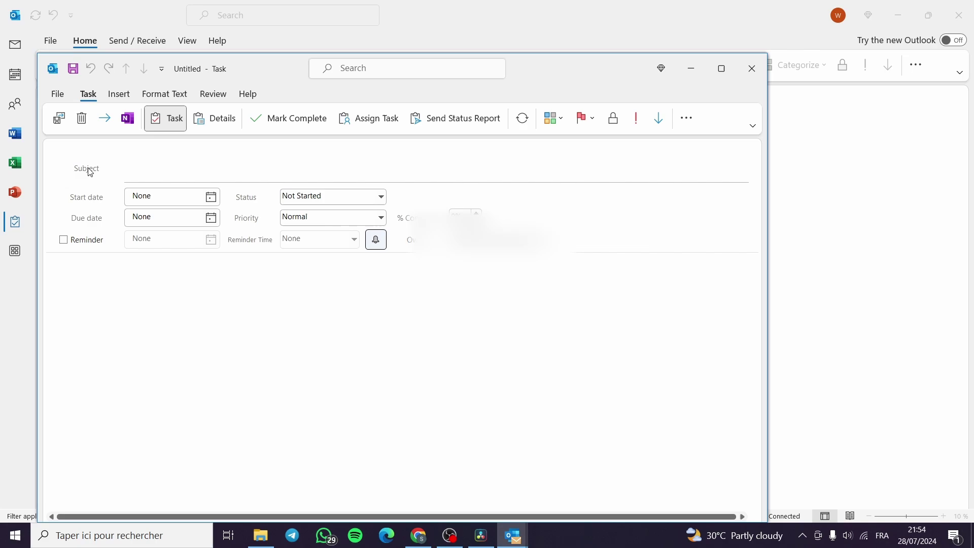
{"action": "left_click", "coordinate": [157, 169]}
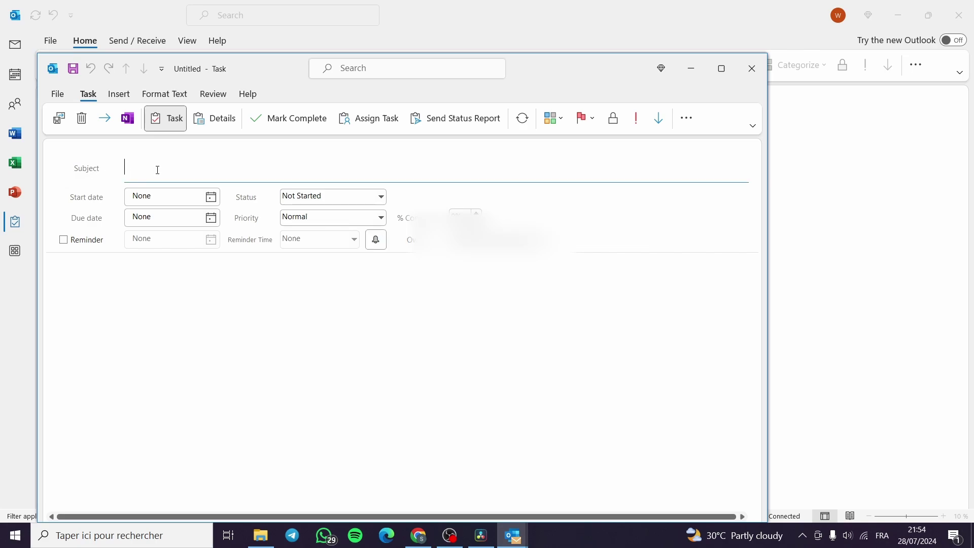
{"action": "type", "text": "Task"}
{"action": "type", "text": " to a"}
{"action": "type", "text": "ccomplis"}
{"action": "type", "text": "h"}
{"action": "left_click", "coordinate": [175, 197]}
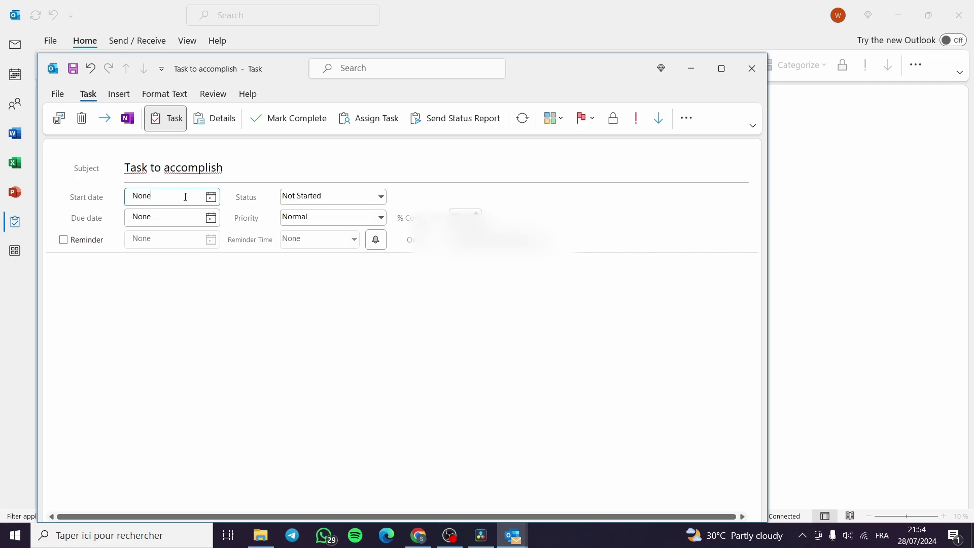
{"action": "left_click", "coordinate": [211, 197]}
{"action": "left_click", "coordinate": [204, 304]}
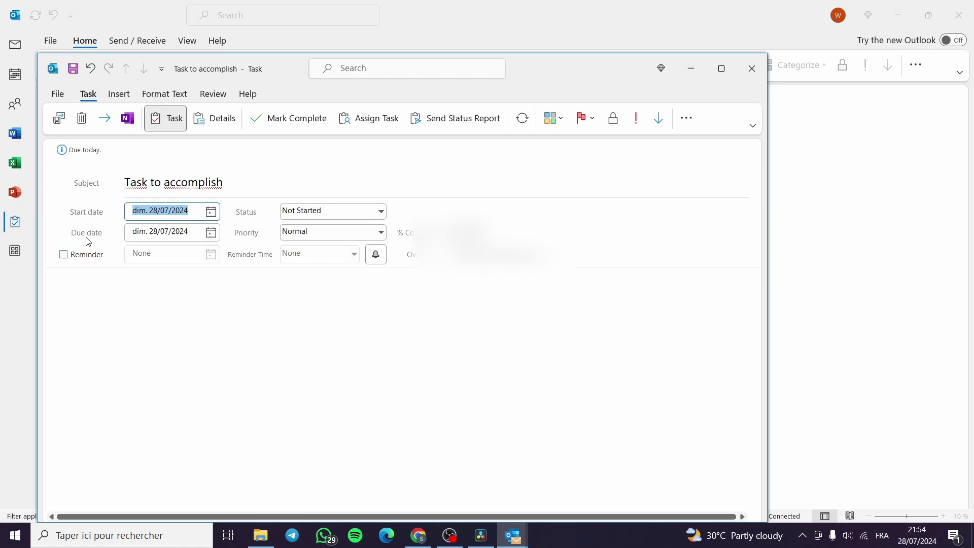
Step: Set the due date to 30/07/2024 and a reminder on 29/07/2024
{"action": "left_click", "coordinate": [210, 231]}
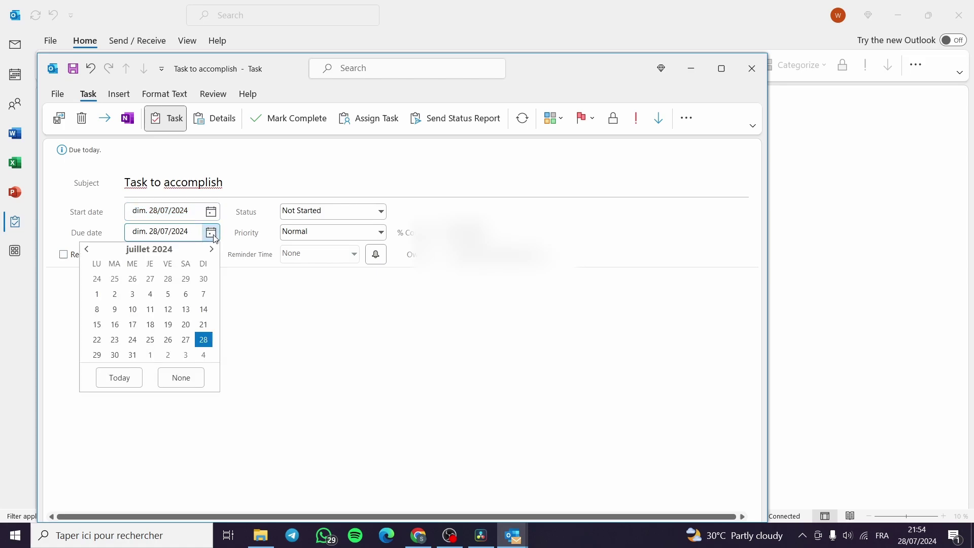
{"action": "left_click", "coordinate": [114, 354]}
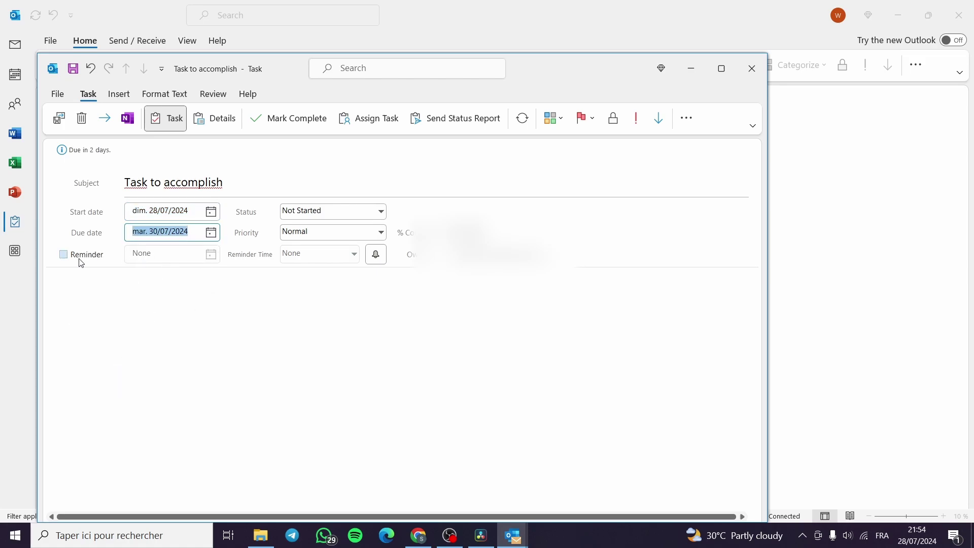
{"action": "left_click", "coordinate": [64, 254]}
{"action": "left_click", "coordinate": [211, 253]}
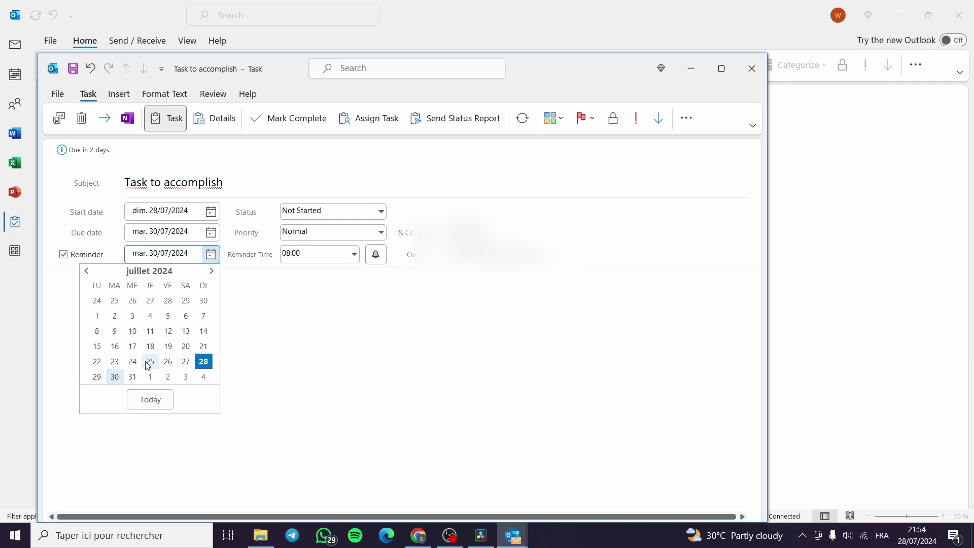
{"action": "left_click", "coordinate": [97, 376]}
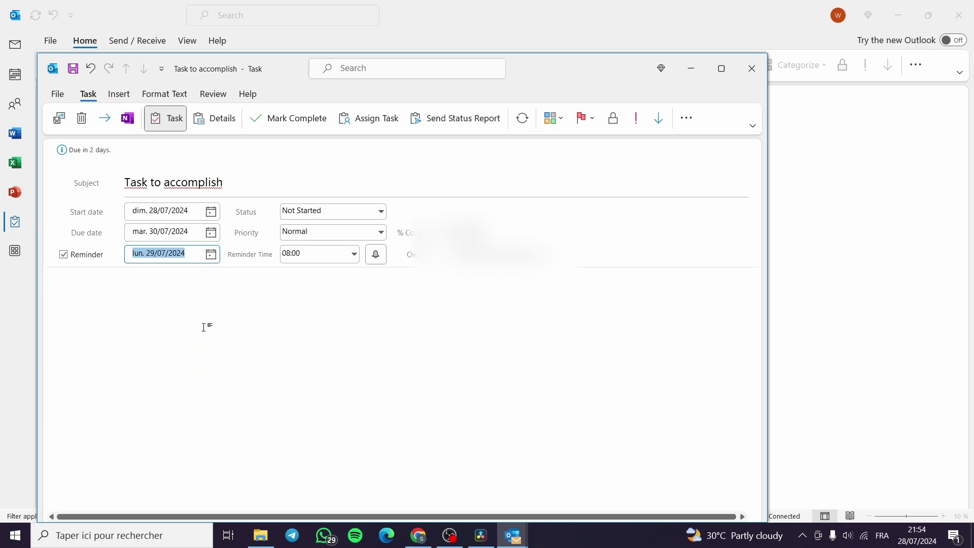
{"action": "left_click", "coordinate": [298, 254]}
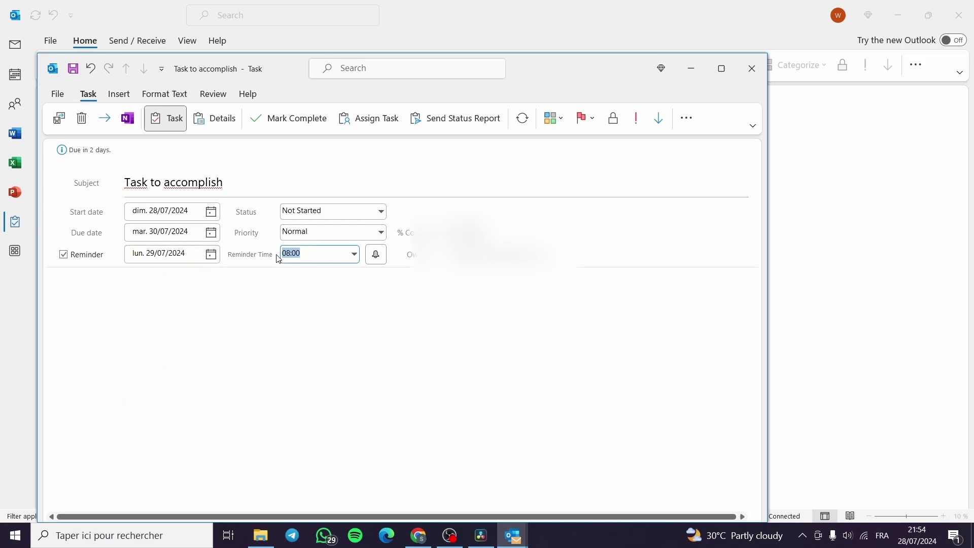
{"action": "type", "text": "10:"}
{"action": "type", "text": "30"}
Step: Leave the status at Not Started and set the priority to High
{"action": "left_click", "coordinate": [358, 297]}
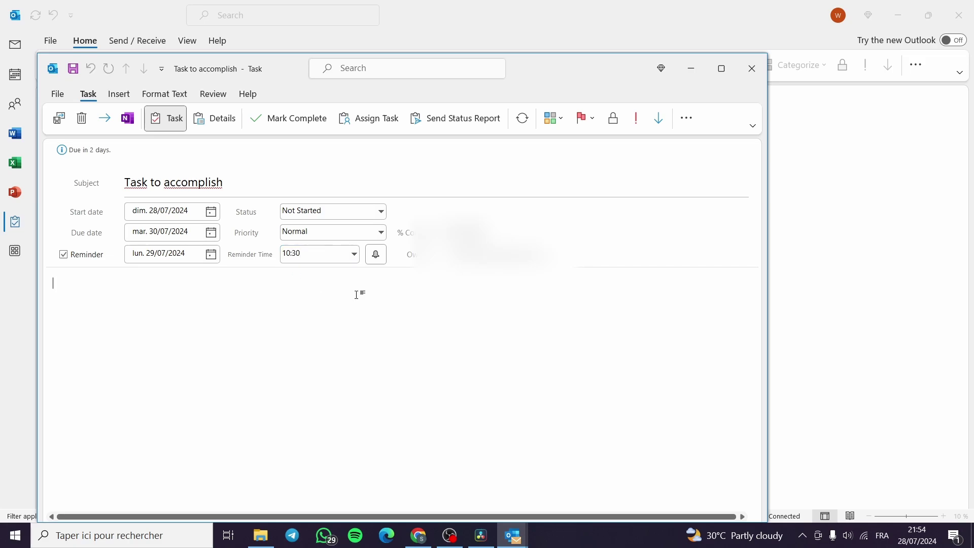
{"action": "left_click", "coordinate": [325, 214]}
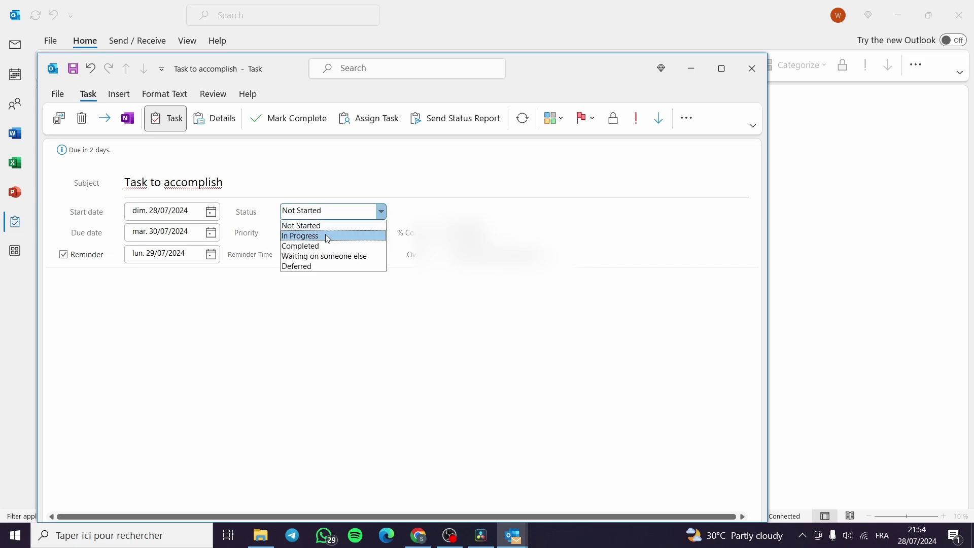
{"action": "left_click", "coordinate": [328, 226]}
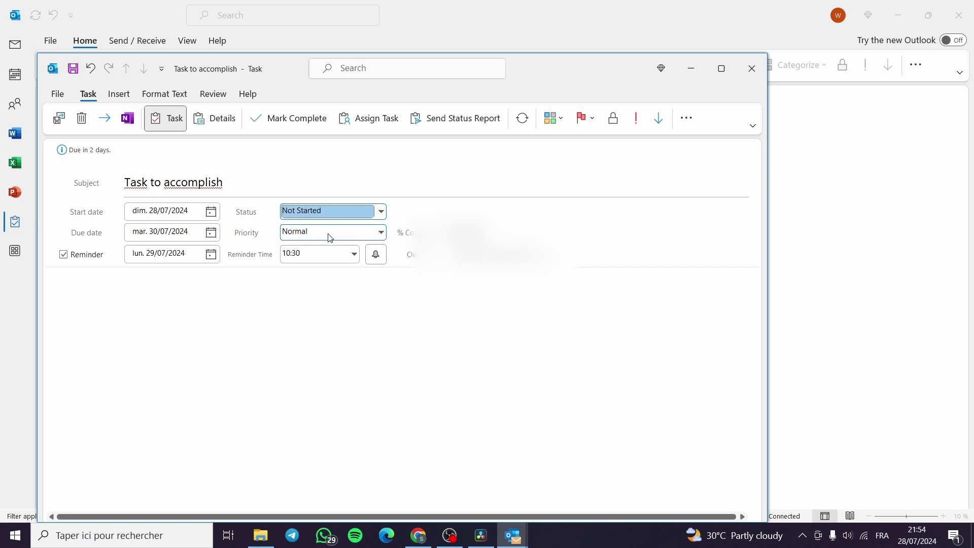
{"action": "left_click", "coordinate": [312, 232]}
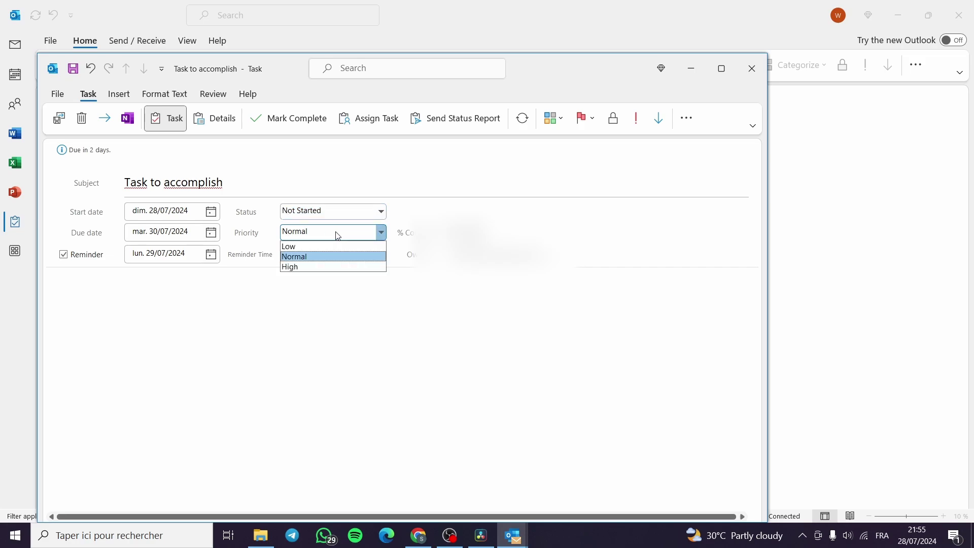
{"action": "left_click", "coordinate": [301, 265]}
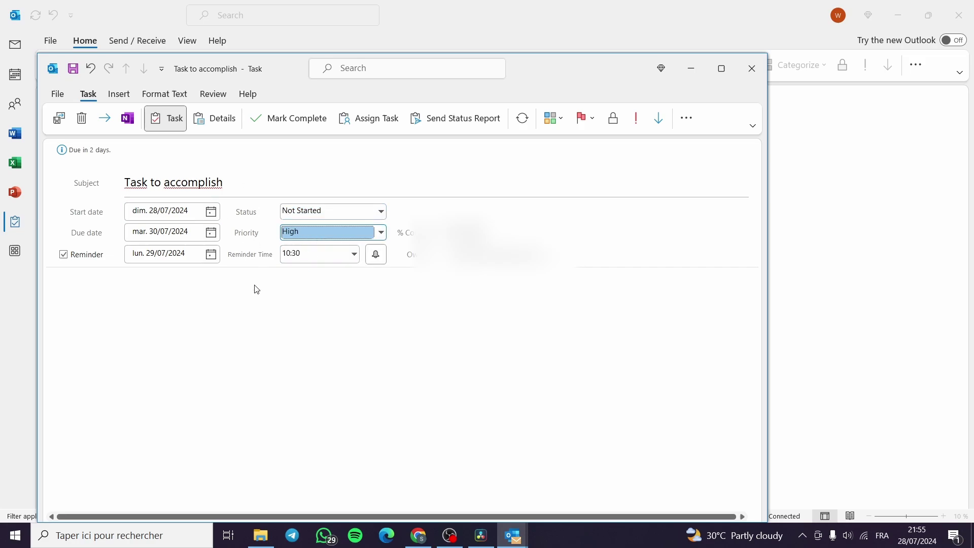
{"action": "left_click", "coordinate": [239, 320]}
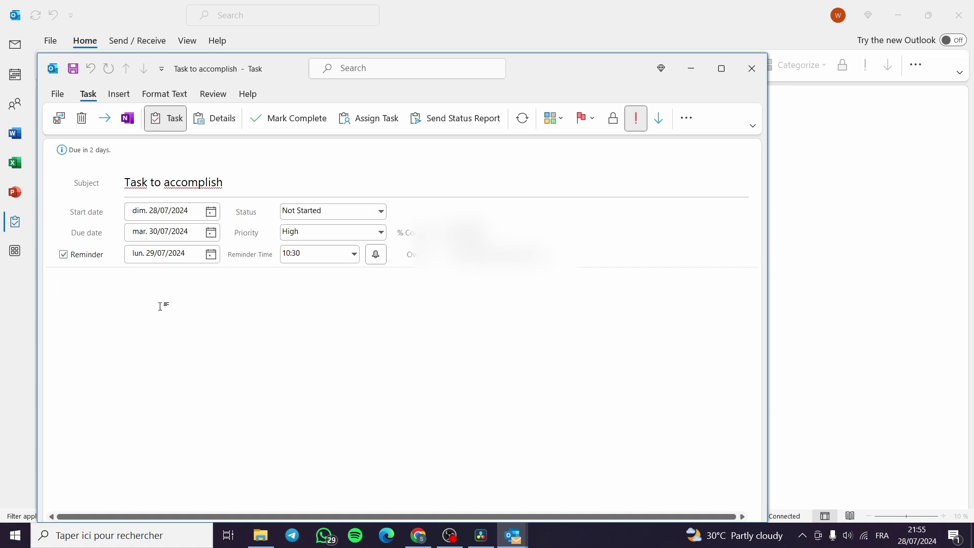
{"action": "type", "text": "Please "}
{"action": "type", "text": "prepare o"}
{"action": "type", "text": "ur month"}
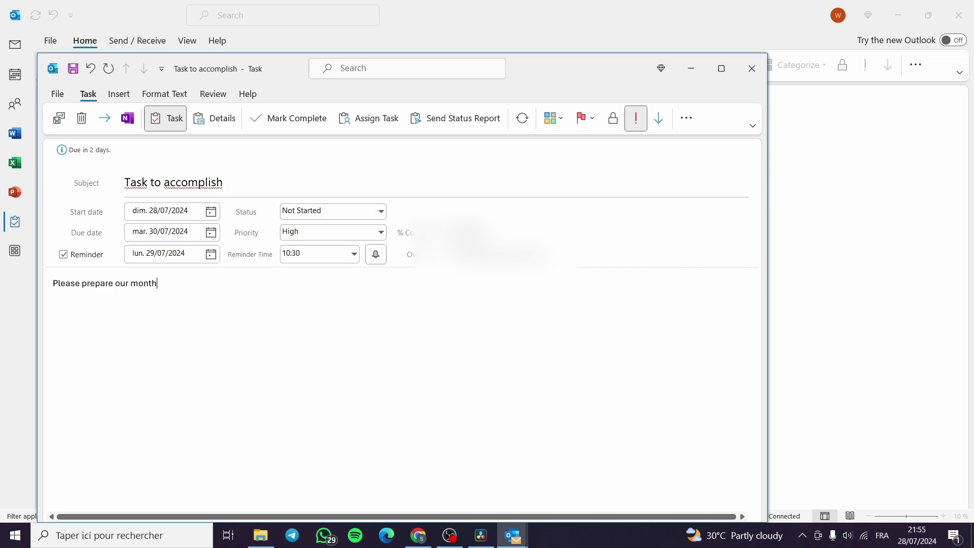
{"action": "type", "text": "y "}
{"action": "type", "text": "ancial rep"}
{"action": "type", "text": "orst"}
Step: Enter the description 'Please prepare our monthly financial reports', correcting the typo
{"action": "key", "text": "BackSpace"}
{"action": "key", "text": "BackSpace"}
{"action": "type", "text": "ts"}
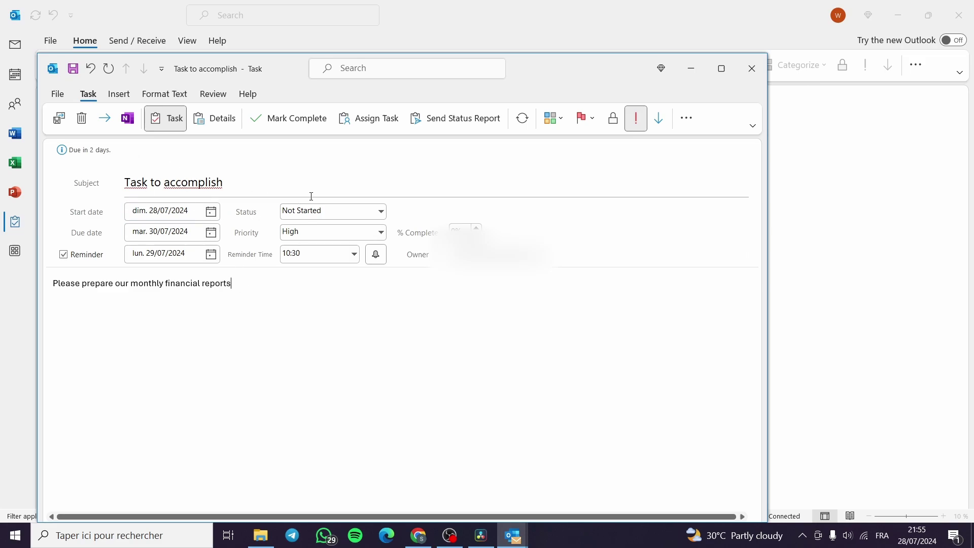
Step: Make the task an assignment addressed to the recipient's Gmail address
{"action": "left_click", "coordinate": [378, 122]}
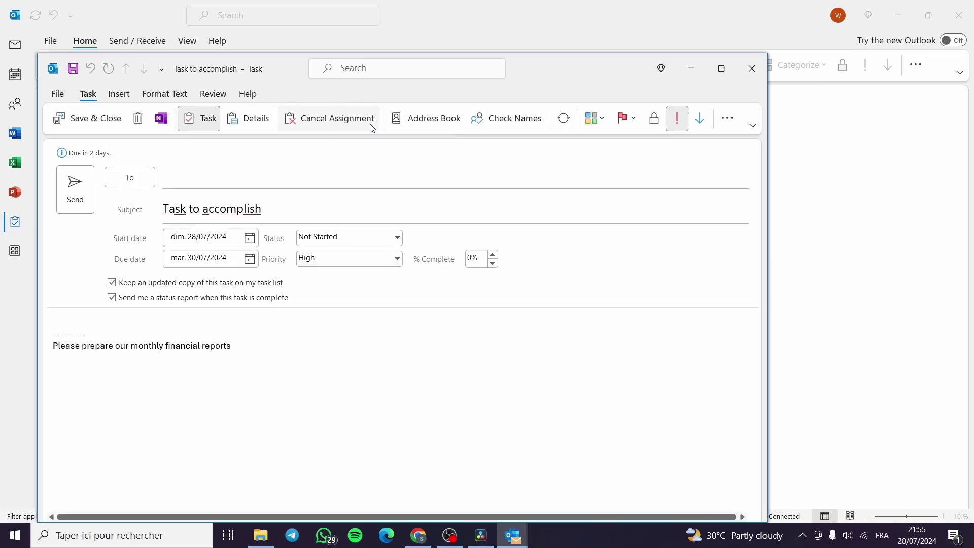
{"action": "left_click", "coordinate": [208, 176]}
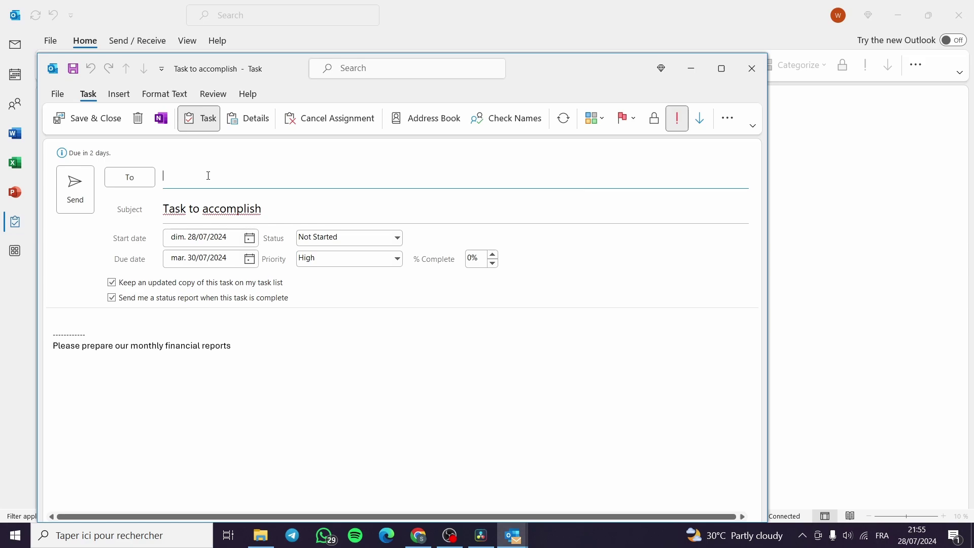
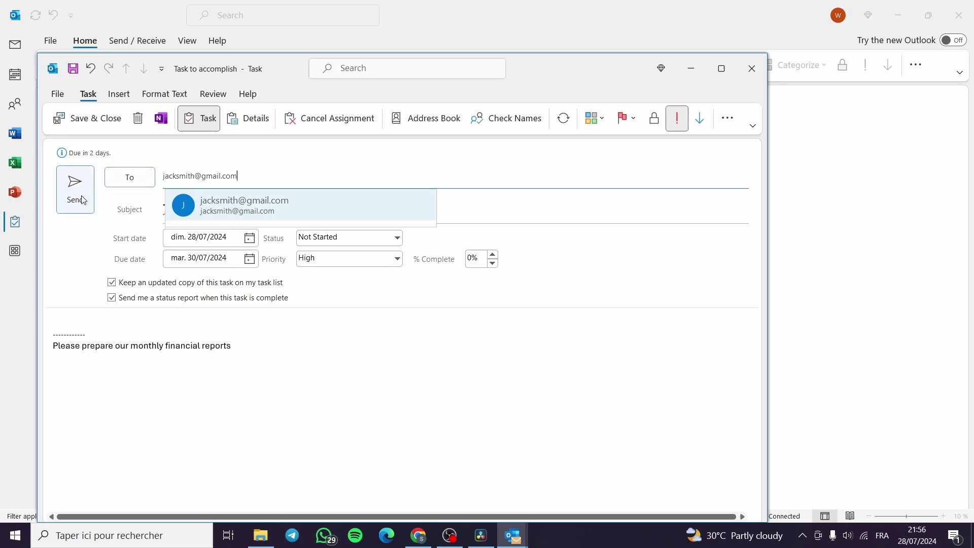
{"action": "left_click", "coordinate": [352, 340]}
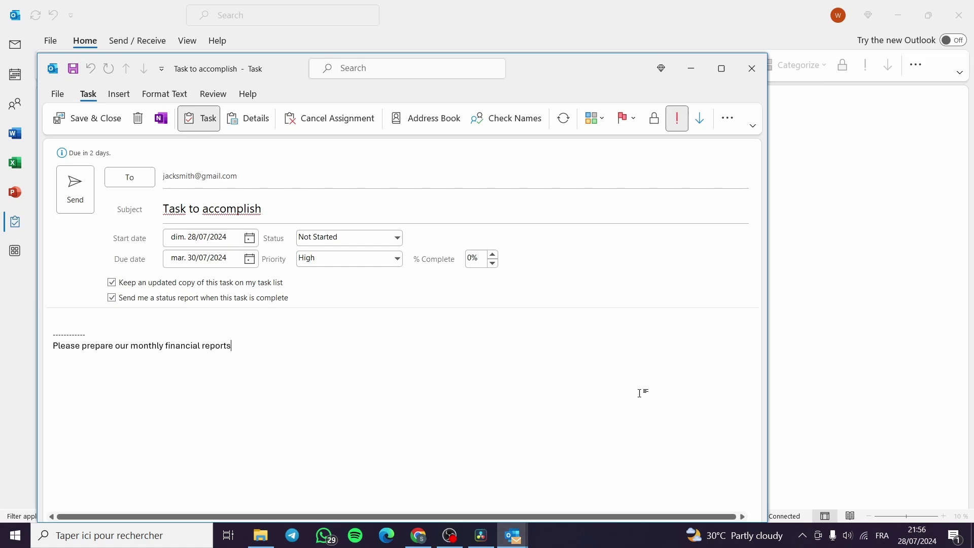